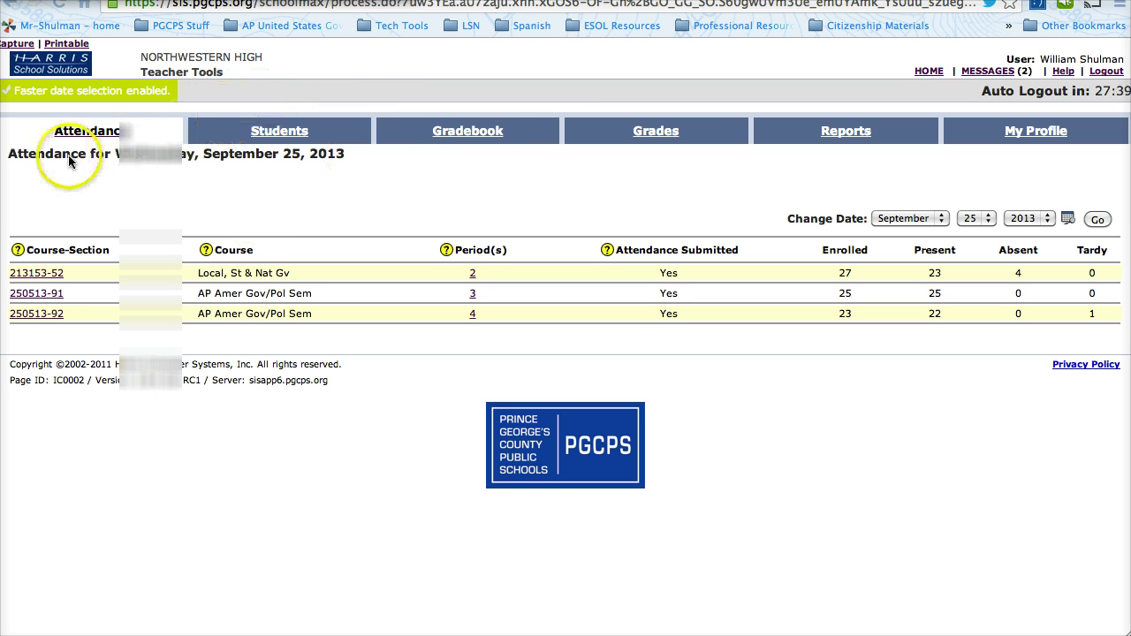
Open the Five/Ten Column Class Worksheet from the Teacher category of reports
{"action": "left_click", "coordinate": [845, 134]}
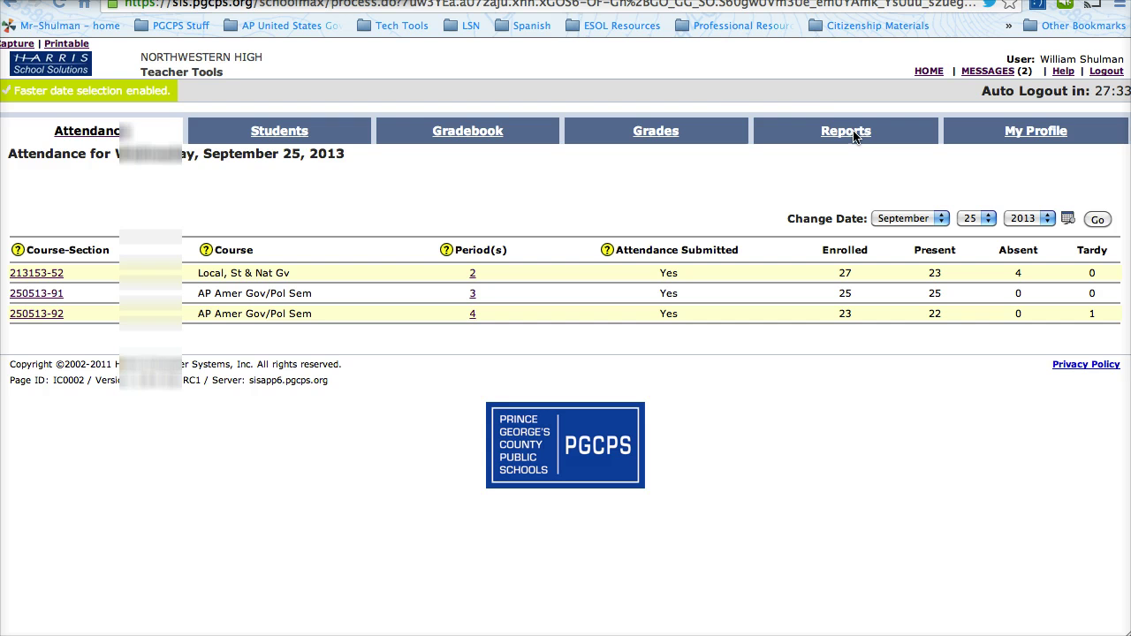
{"action": "left_click", "coordinate": [839, 135]}
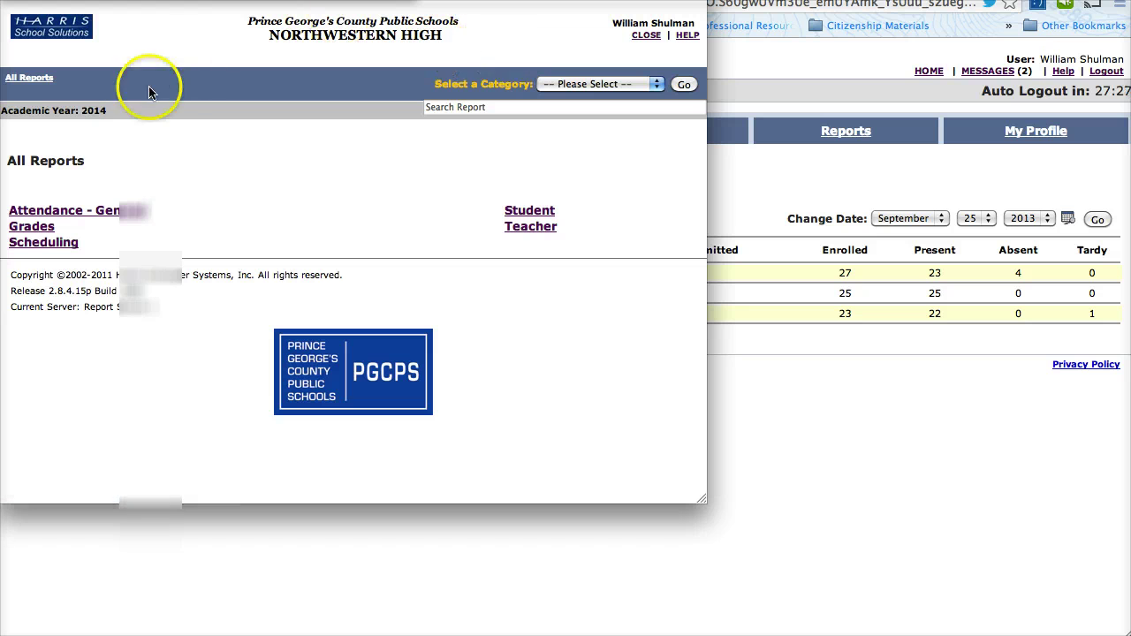
{"action": "left_click", "coordinate": [517, 228]}
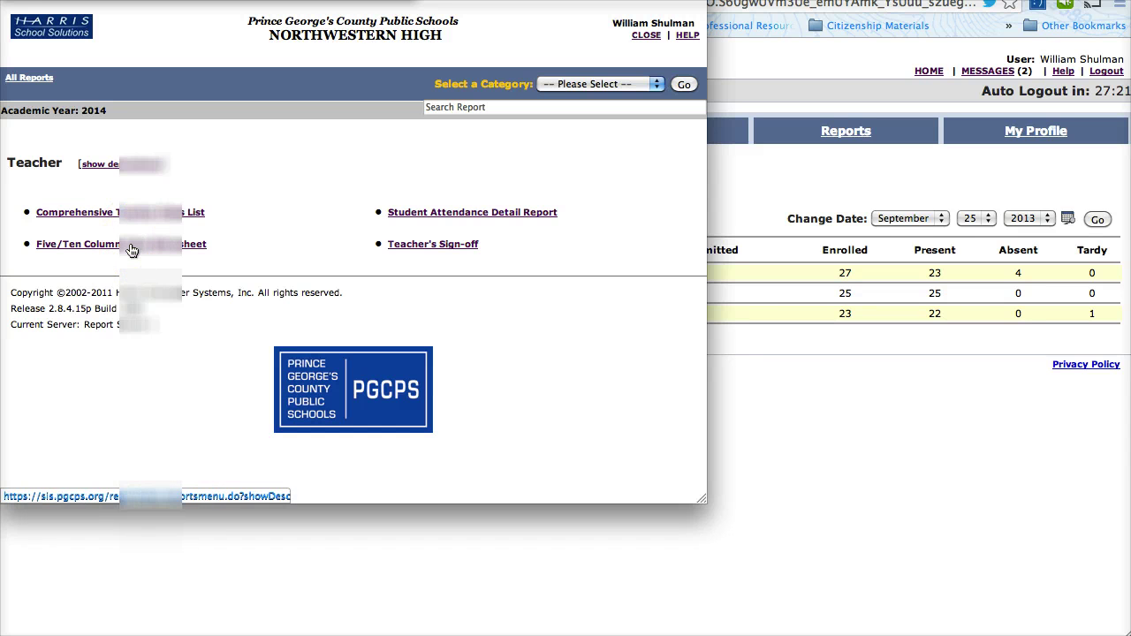
{"action": "left_click", "coordinate": [130, 251]}
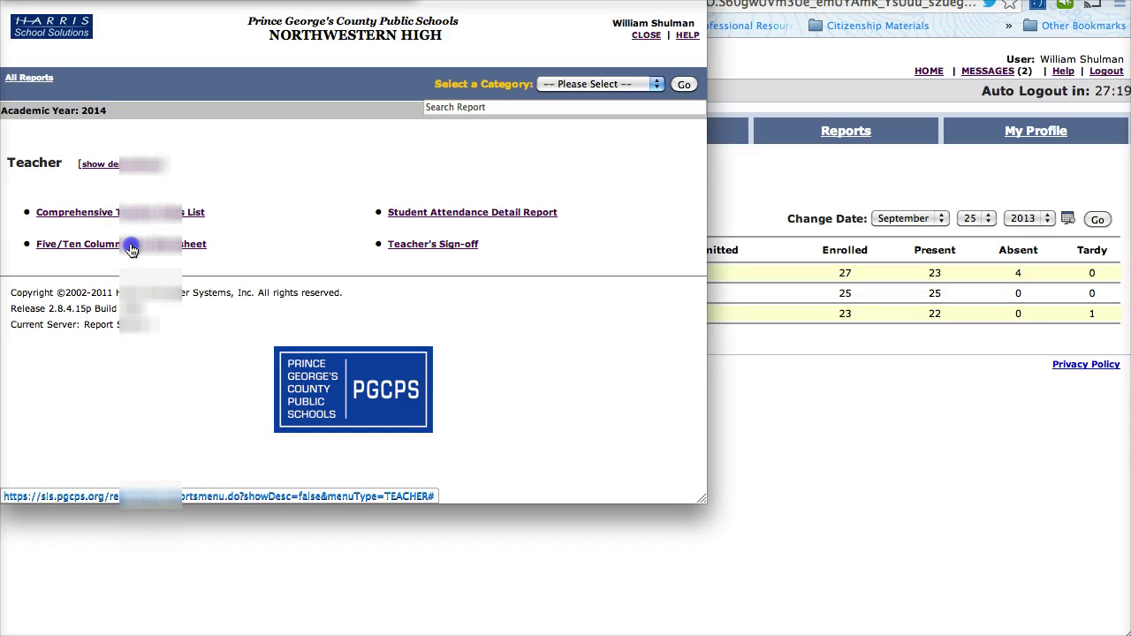
{"action": "left_click", "coordinate": [201, 209]}
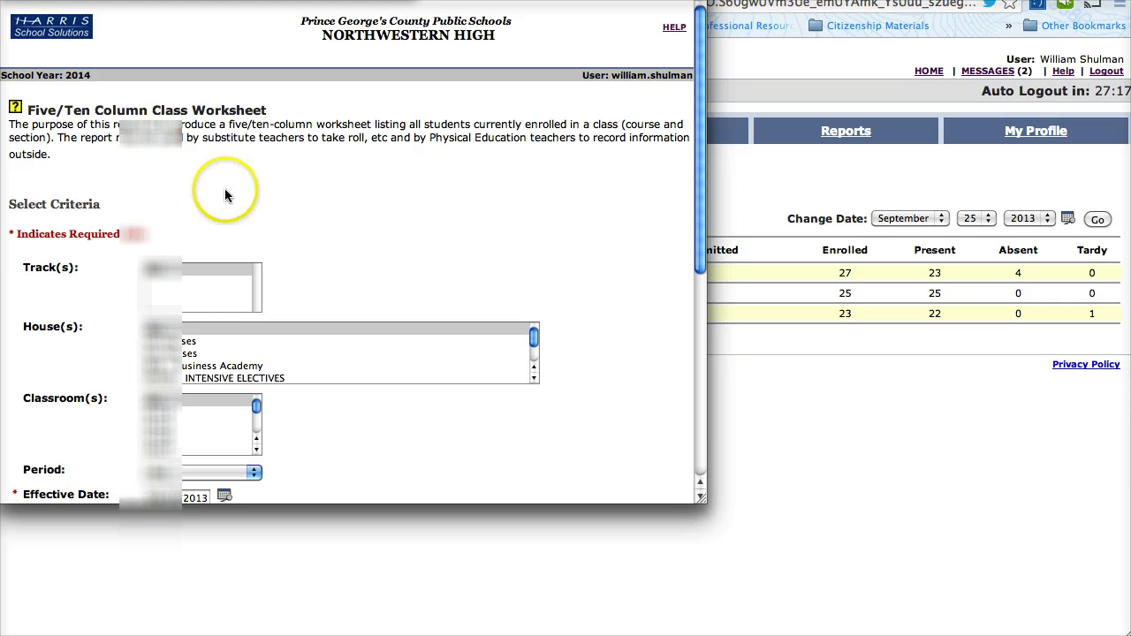
Generate the class worksheet report in PDF format, keeping the default criteria
{"action": "scroll", "coordinate": [225, 192], "scroll_direction": "down", "scroll_amount": 5}
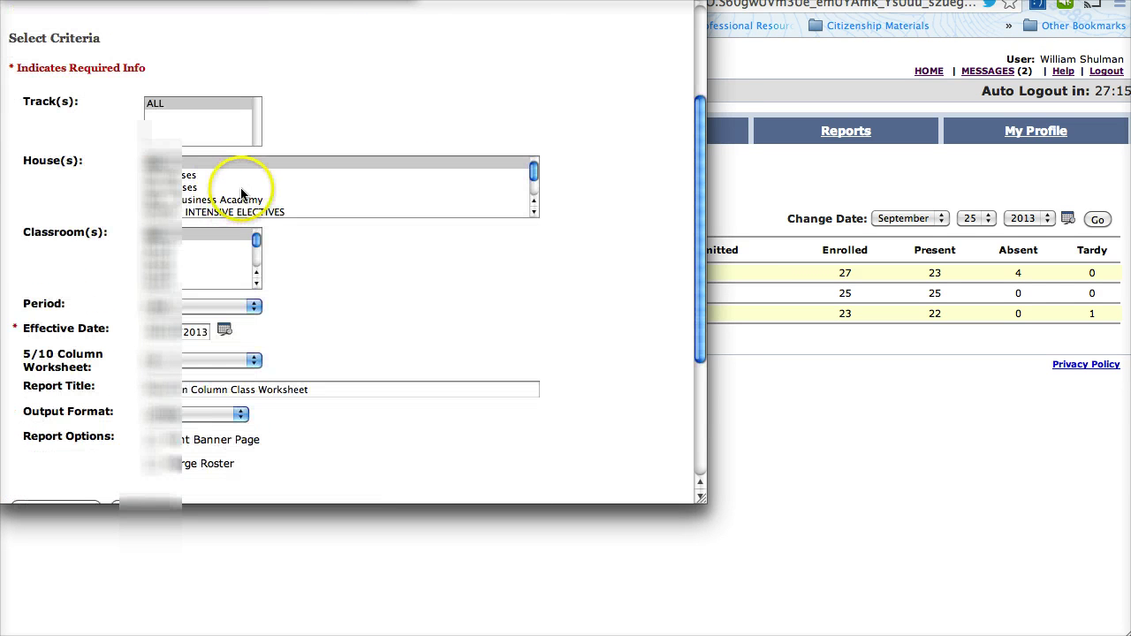
{"action": "left_click", "coordinate": [228, 279]}
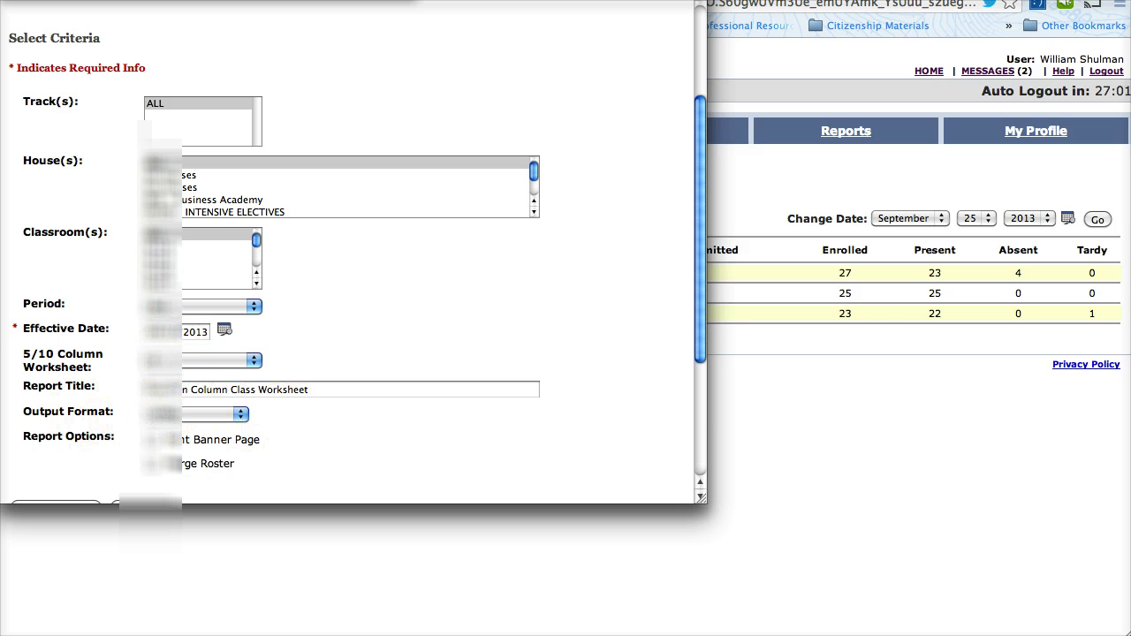
{"action": "left_click", "coordinate": [202, 414]}
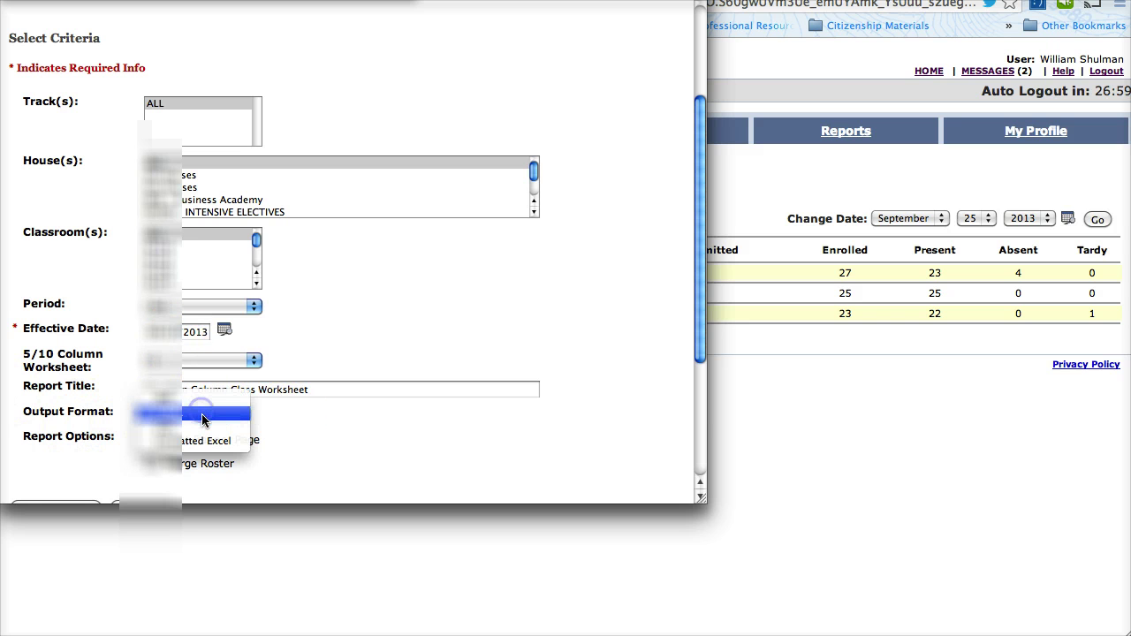
{"action": "left_click", "coordinate": [205, 414]}
{"action": "scroll", "coordinate": [275, 421], "scroll_direction": "down", "scroll_amount": 2}
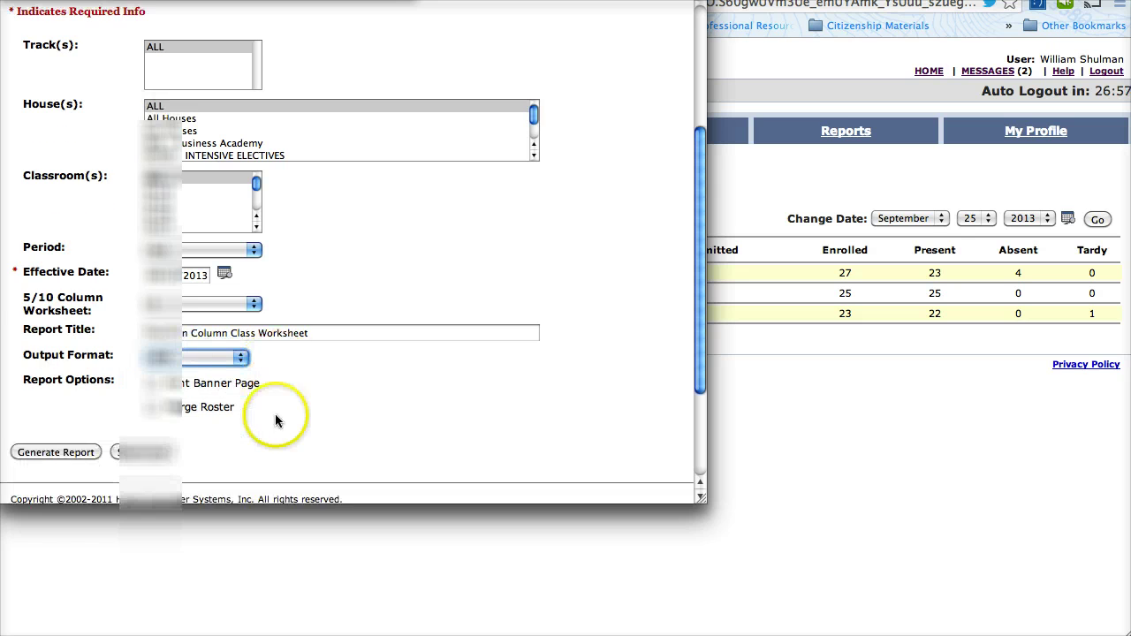
{"action": "left_click", "coordinate": [65, 453]}
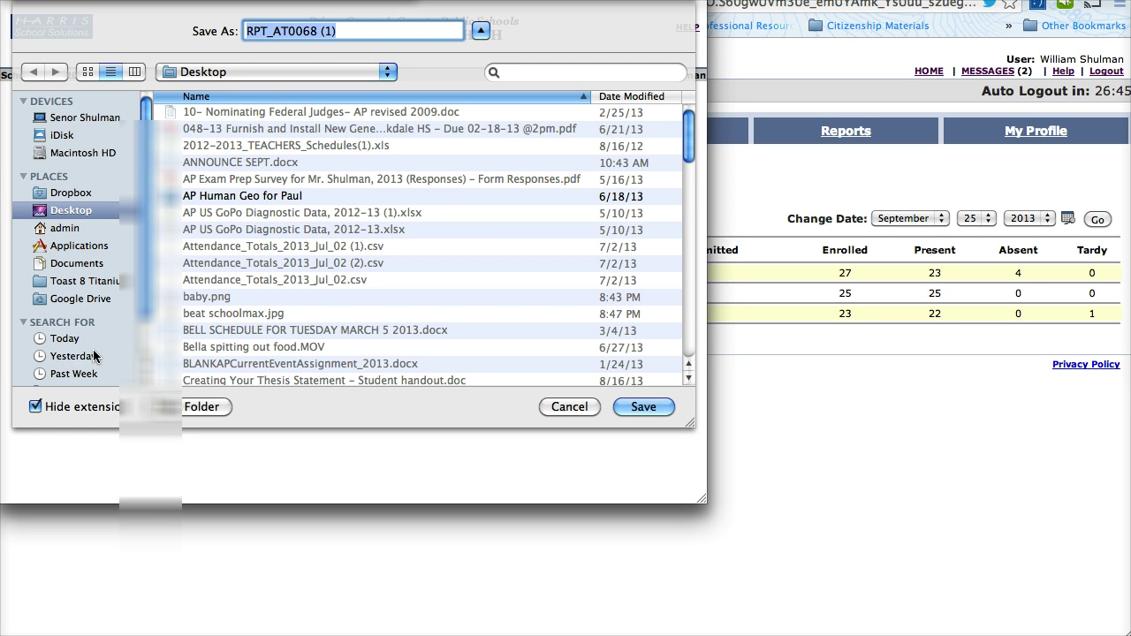
Save the generated report to the Desktop as "Class Roster, 9.25.2013"
{"action": "type", "text": "cla"}
{"action": "key", "text": "BackSpace"}
{"action": "key", "text": "BackSpace"}
{"action": "key", "text": "BackSpace"}
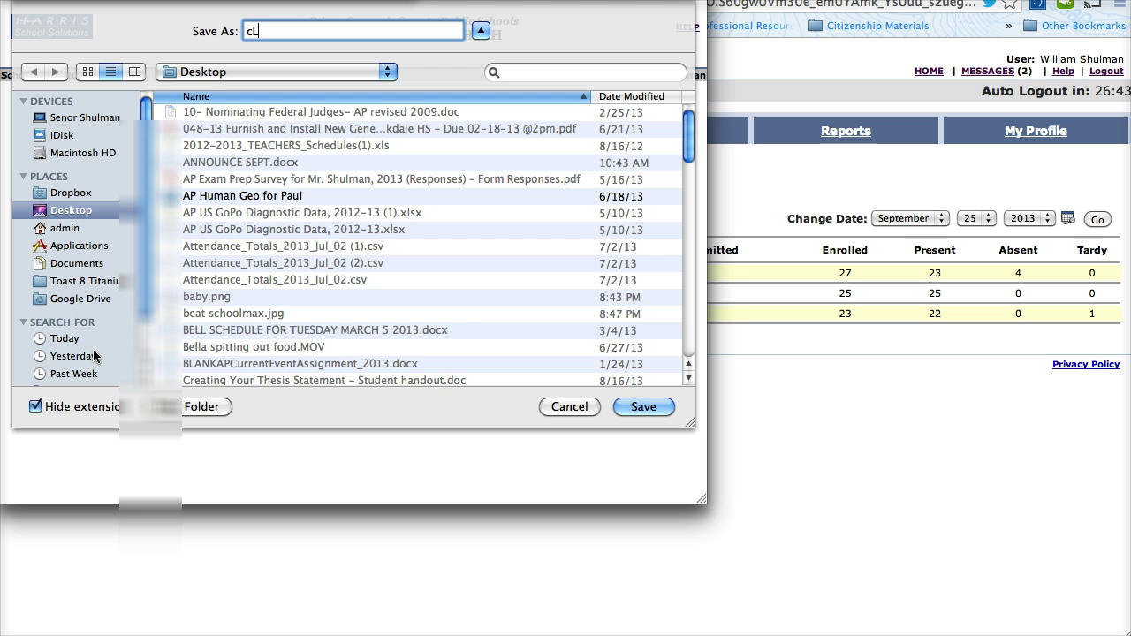
{"action": "type", "text": "Class Roster, 9.2"}
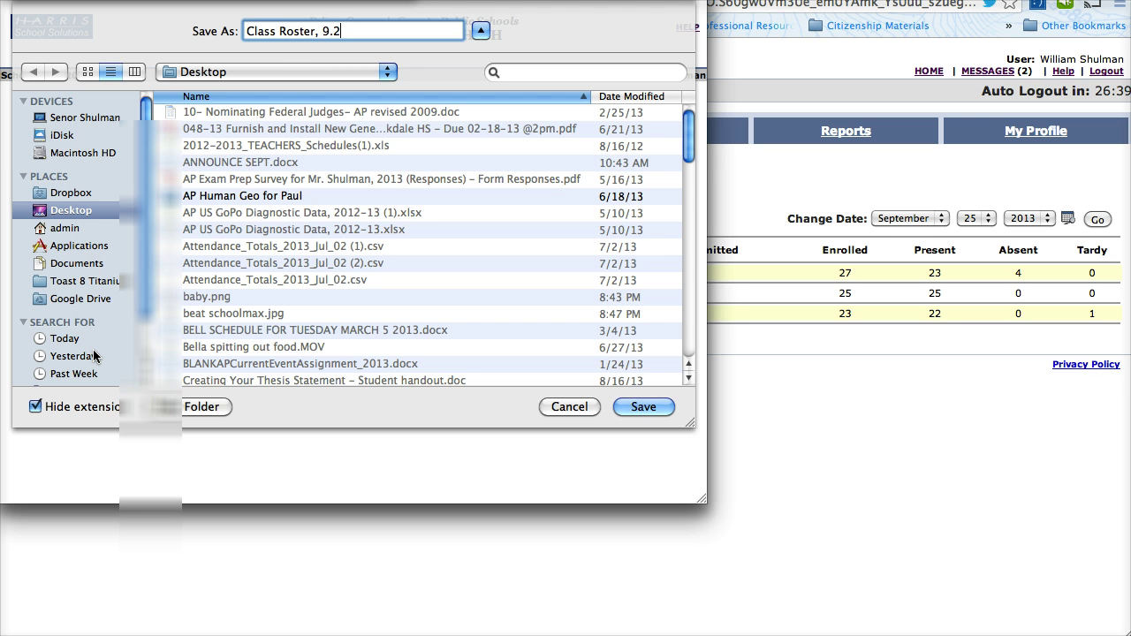
{"action": "type", "text": "5.2013"}
{"action": "key", "text": "Return"}
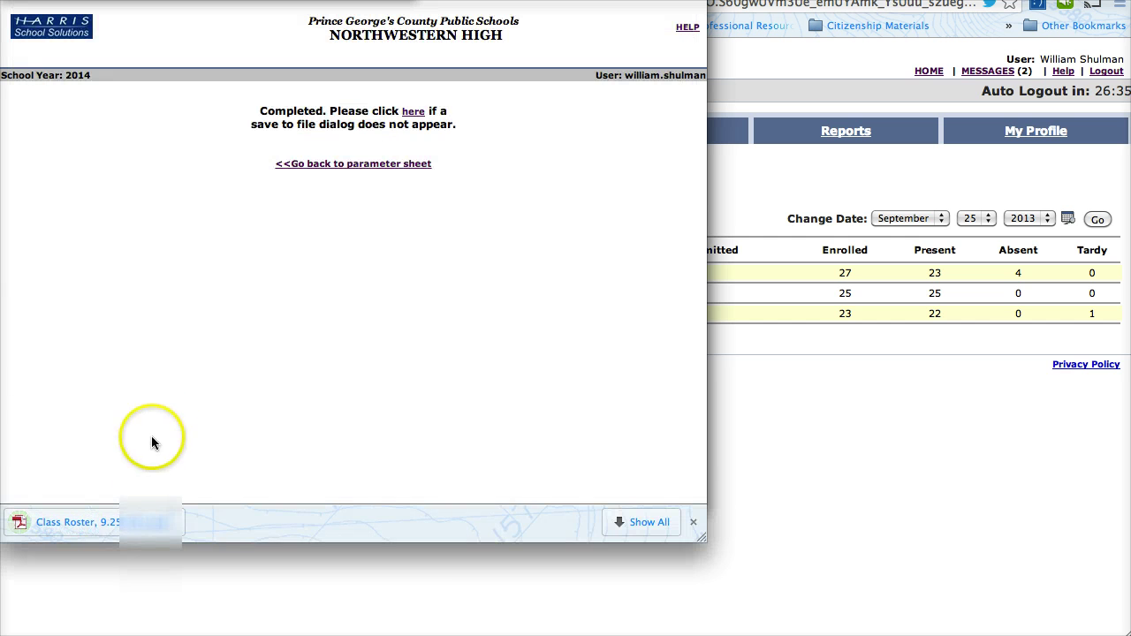
Open the downloaded PDF roster and look through the student lists for each class section
{"action": "left_click", "coordinate": [124, 522]}
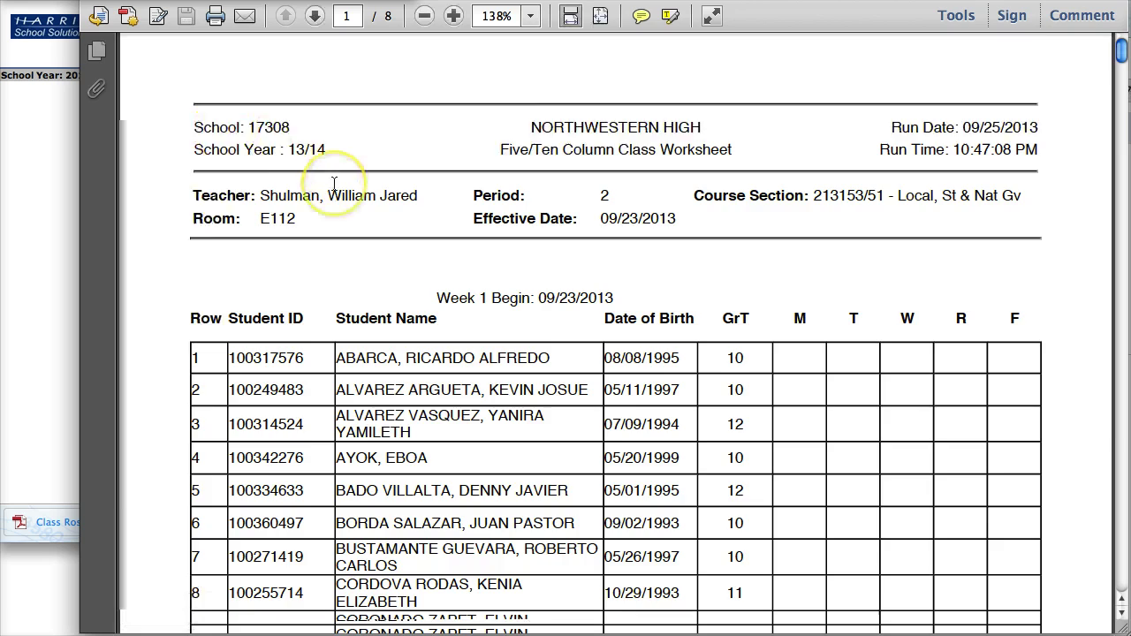
{"action": "scroll", "coordinate": [333, 195], "scroll_direction": "down", "scroll_amount": 17}
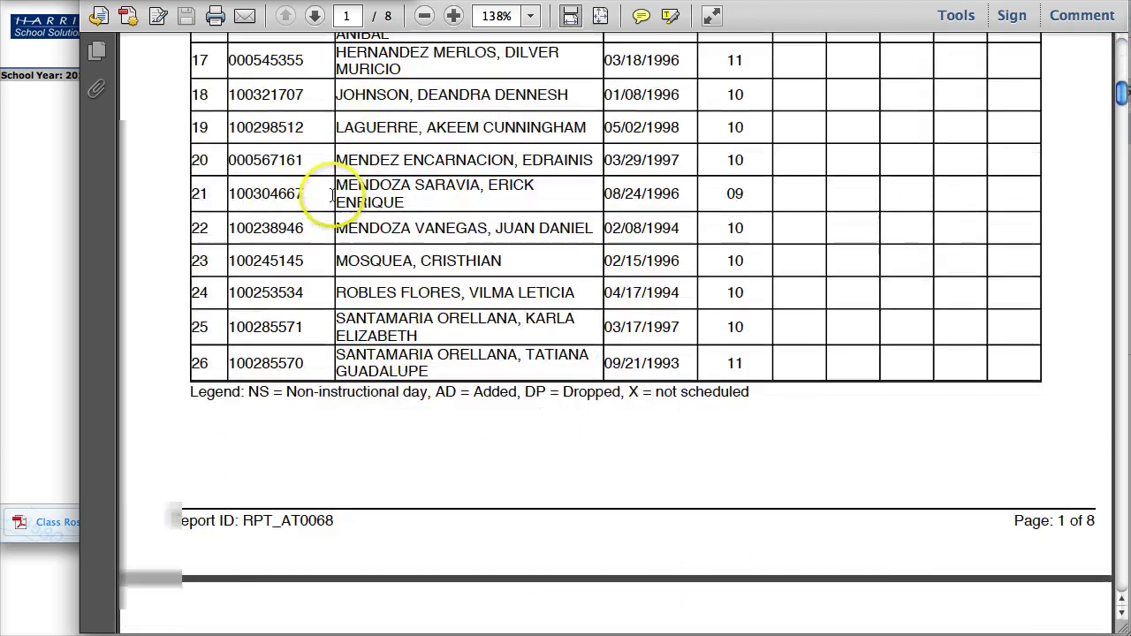
{"action": "scroll", "coordinate": [333, 202], "scroll_direction": "down", "scroll_amount": 15}
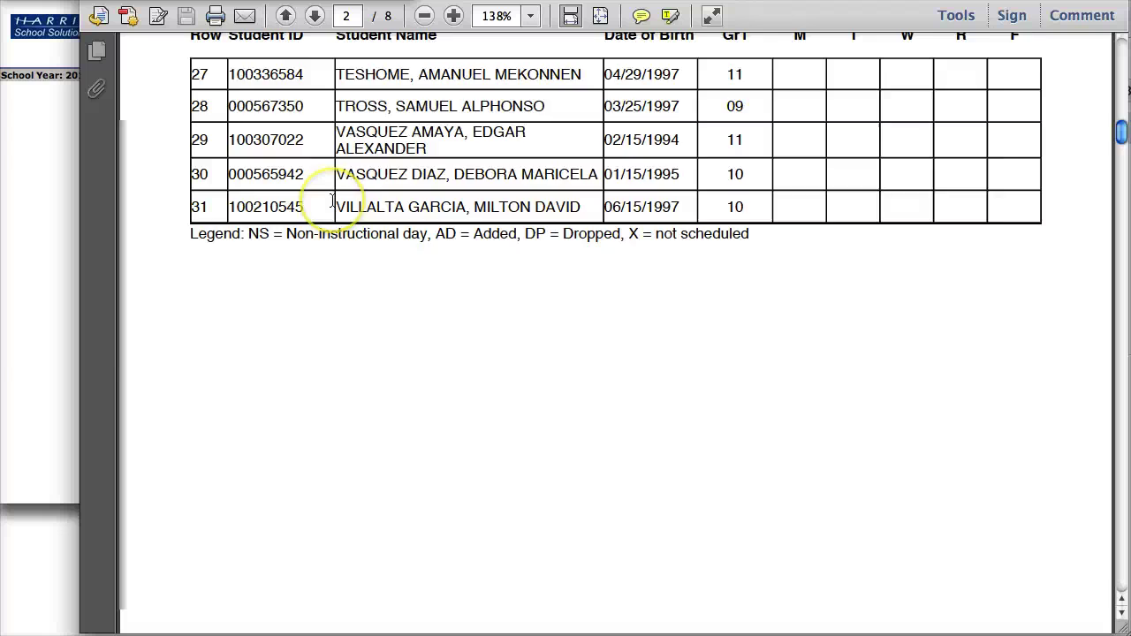
{"action": "scroll", "coordinate": [332, 209], "scroll_direction": "down", "scroll_amount": 14}
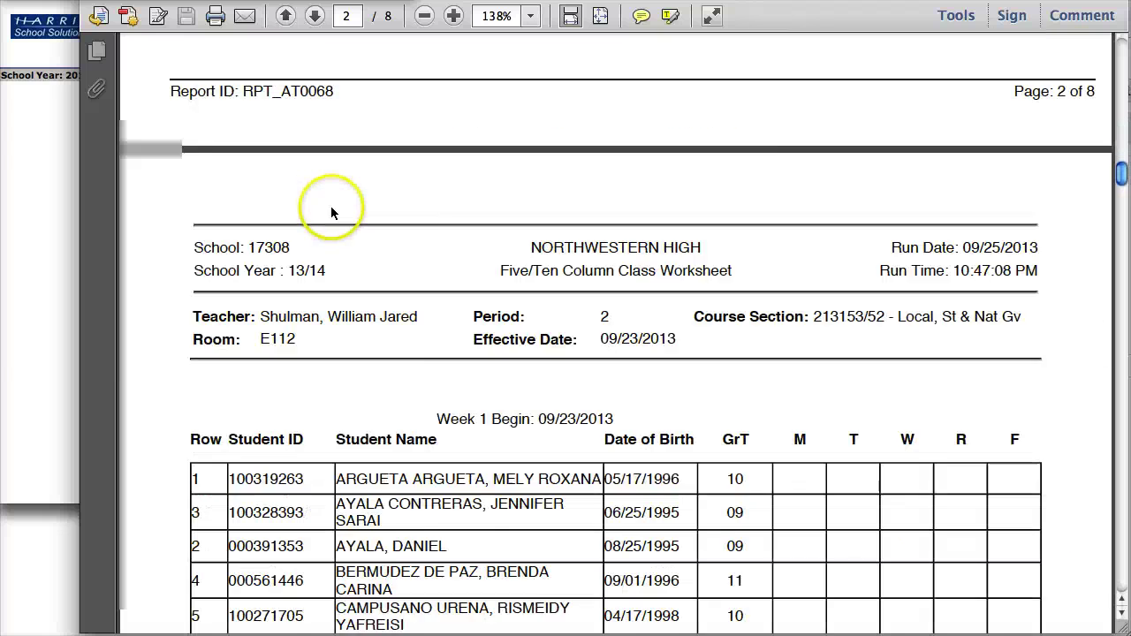
{"action": "scroll", "coordinate": [332, 212], "scroll_direction": "down", "scroll_amount": 15}
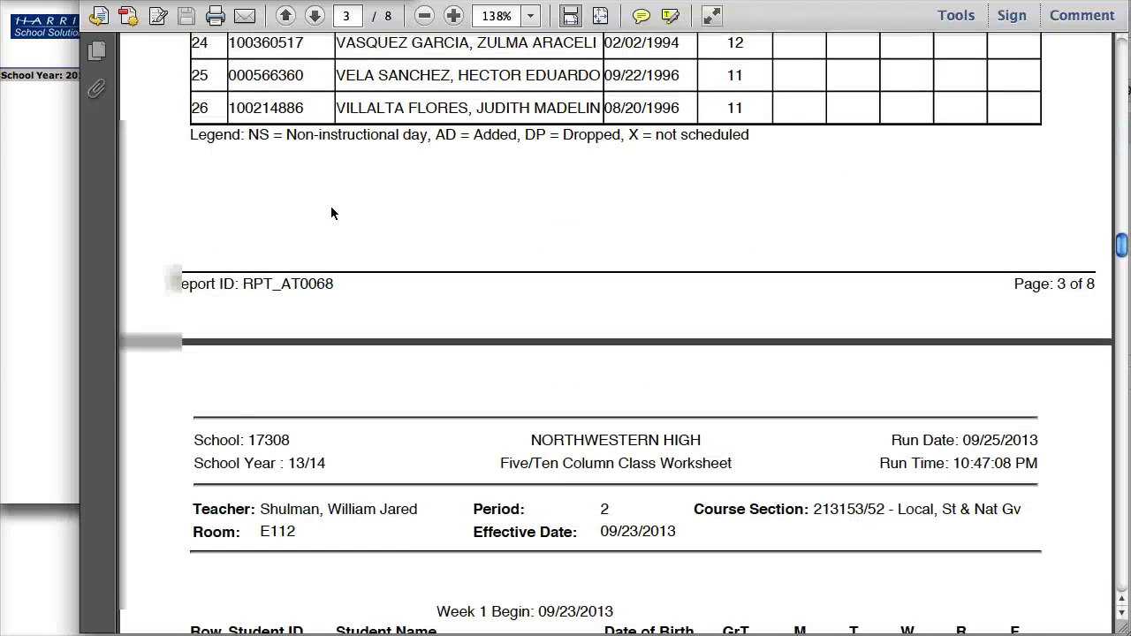
{"action": "scroll", "coordinate": [332, 213], "scroll_direction": "down", "scroll_amount": 14}
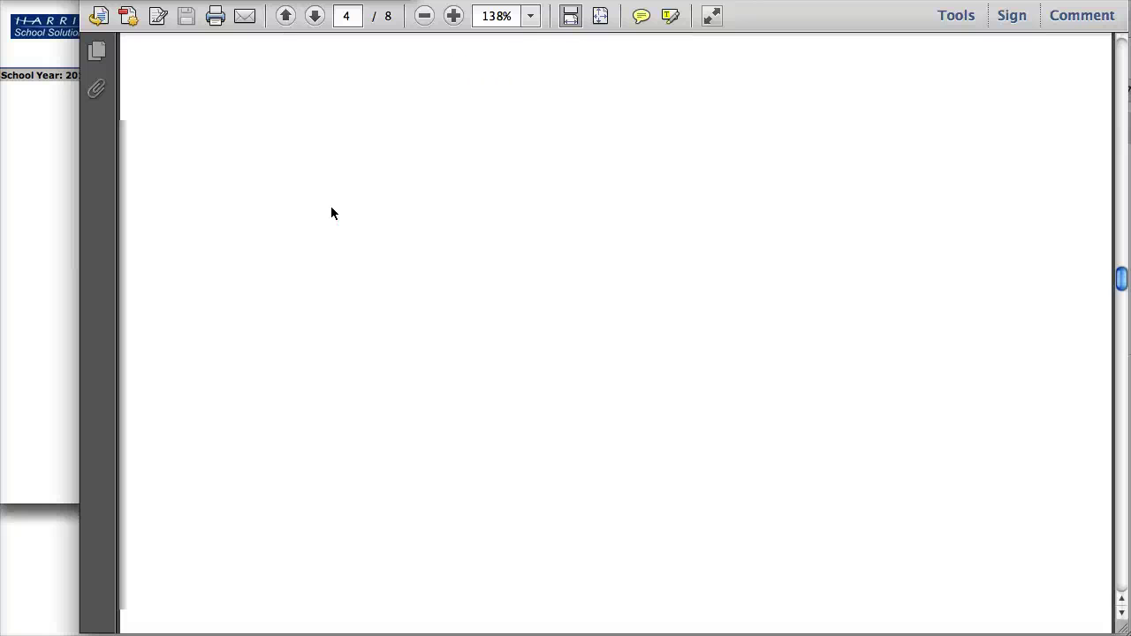
{"action": "left_click", "coordinate": [339, 204]}
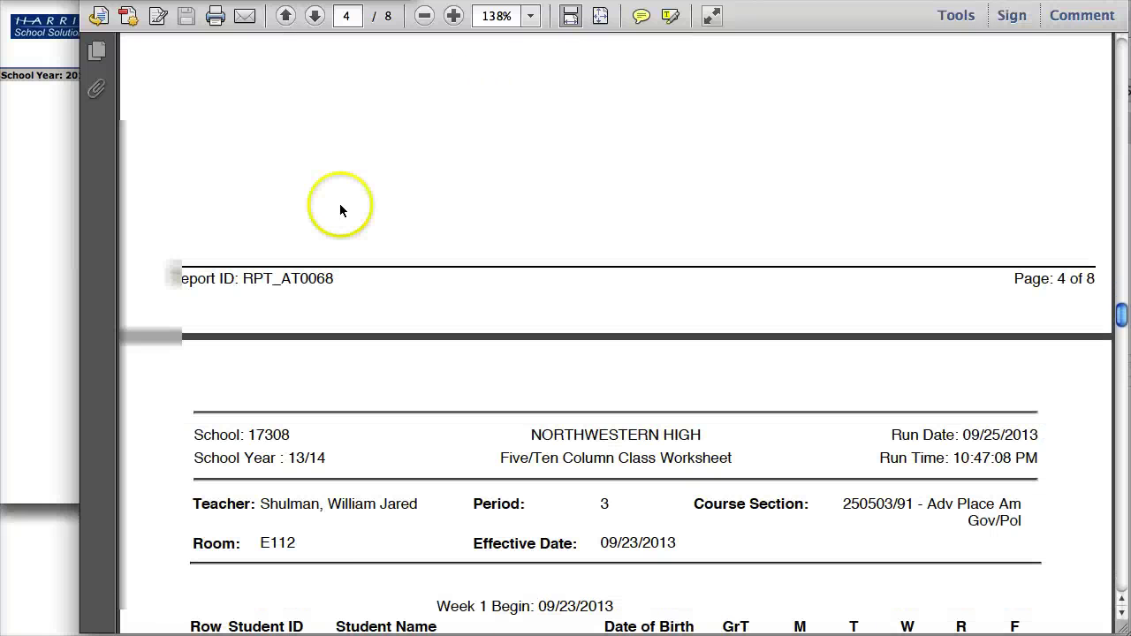
{"action": "scroll", "coordinate": [339, 204], "scroll_direction": "down", "scroll_amount": 17}
{"action": "scroll", "coordinate": [341, 209], "scroll_direction": "down", "scroll_amount": 10}
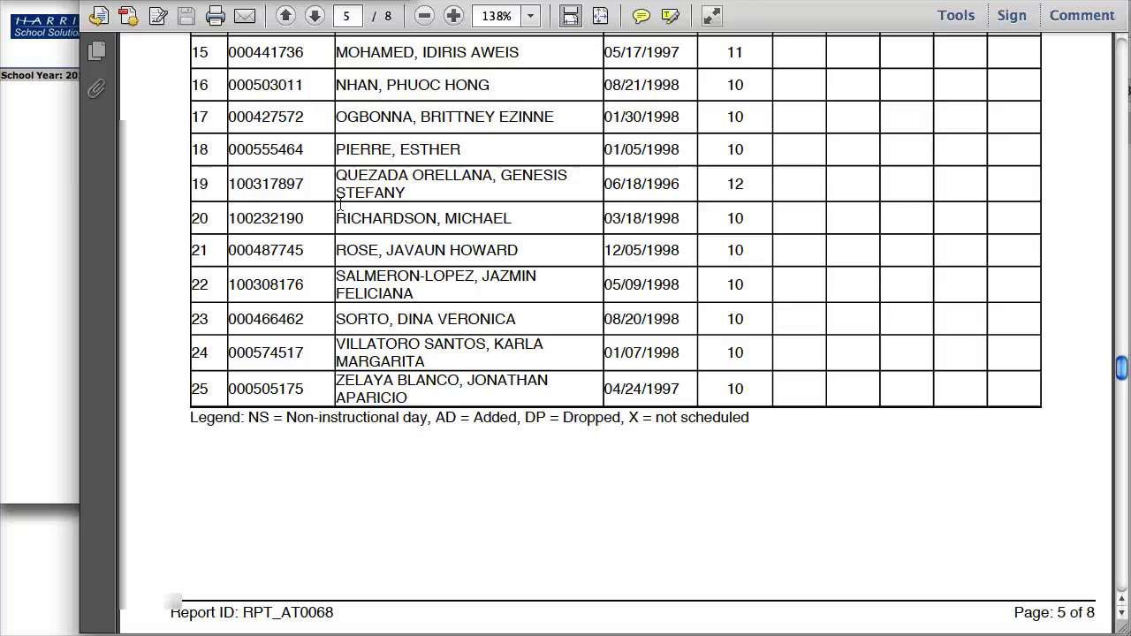
{"action": "left_click", "coordinate": [345, 205]}
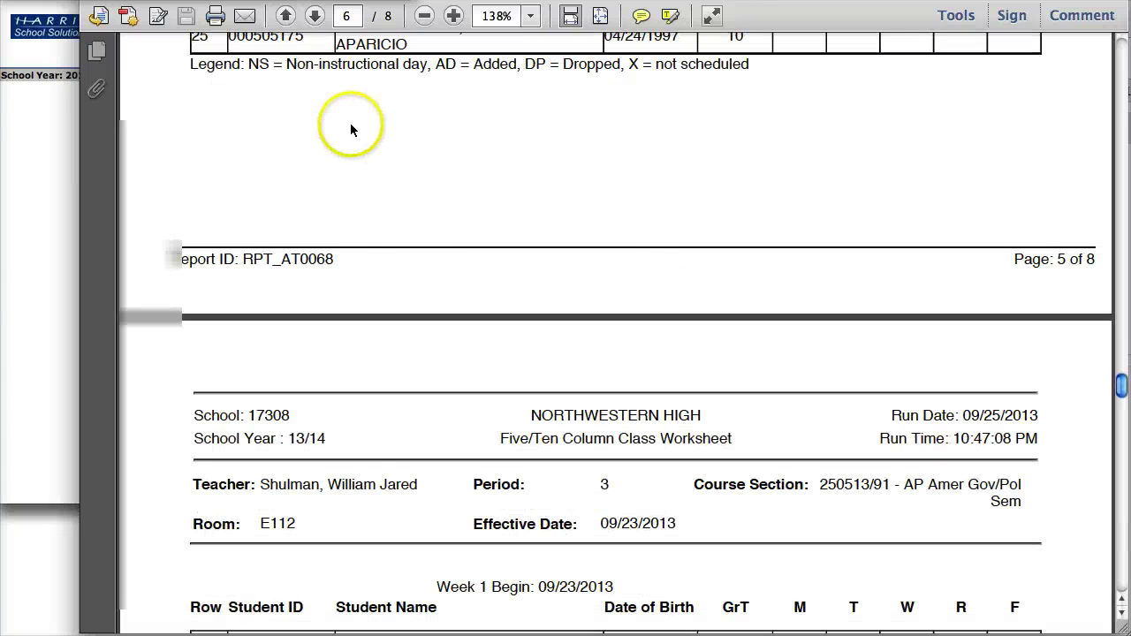
{"action": "scroll", "coordinate": [349, 130], "scroll_direction": "up", "scroll_amount": 15}
Close the PDF roster and go back to the report's parameter sheet
{"action": "left_click_drag", "start_coordinate": [459, 0], "coordinate": [477, 86]}
{"action": "left_click", "coordinate": [123, 155]}
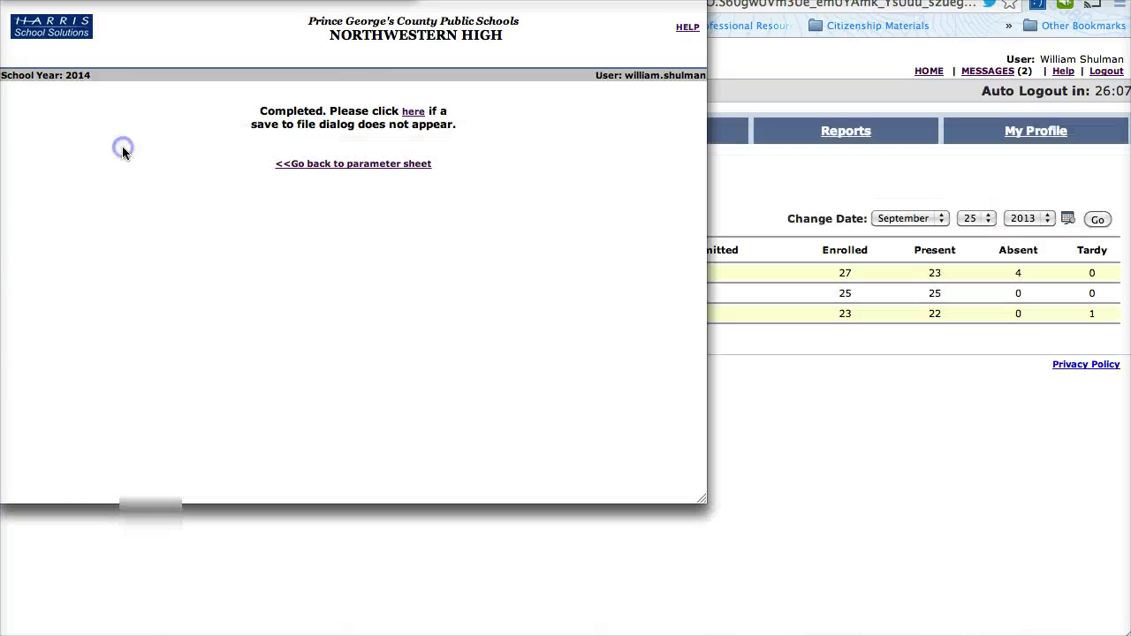
{"action": "left_click", "coordinate": [388, 56]}
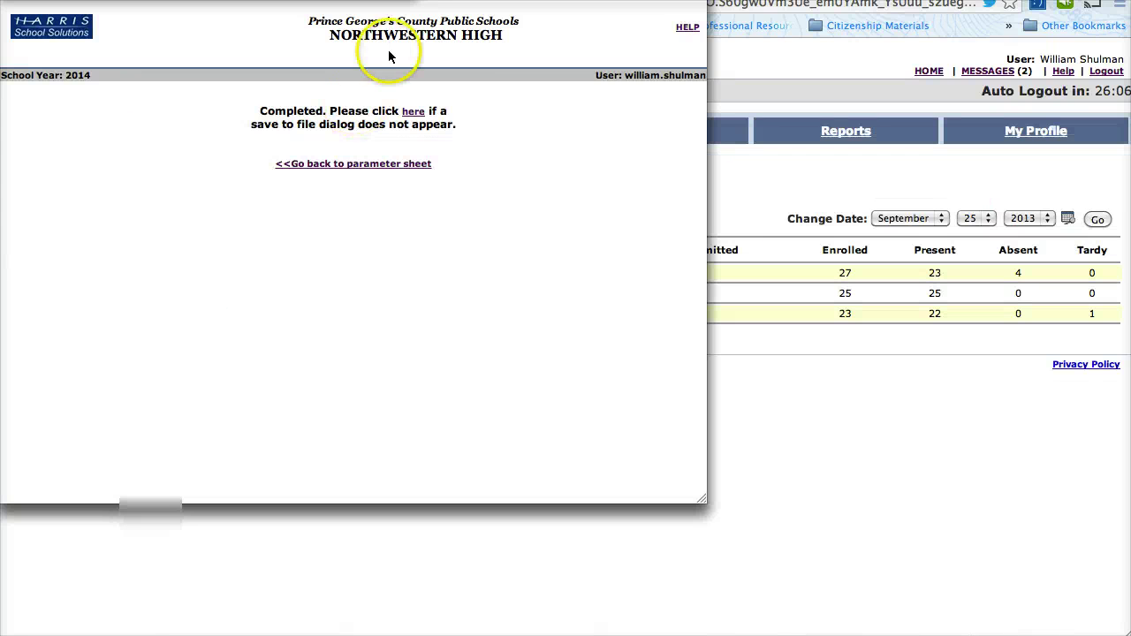
{"action": "left_click", "coordinate": [385, 164]}
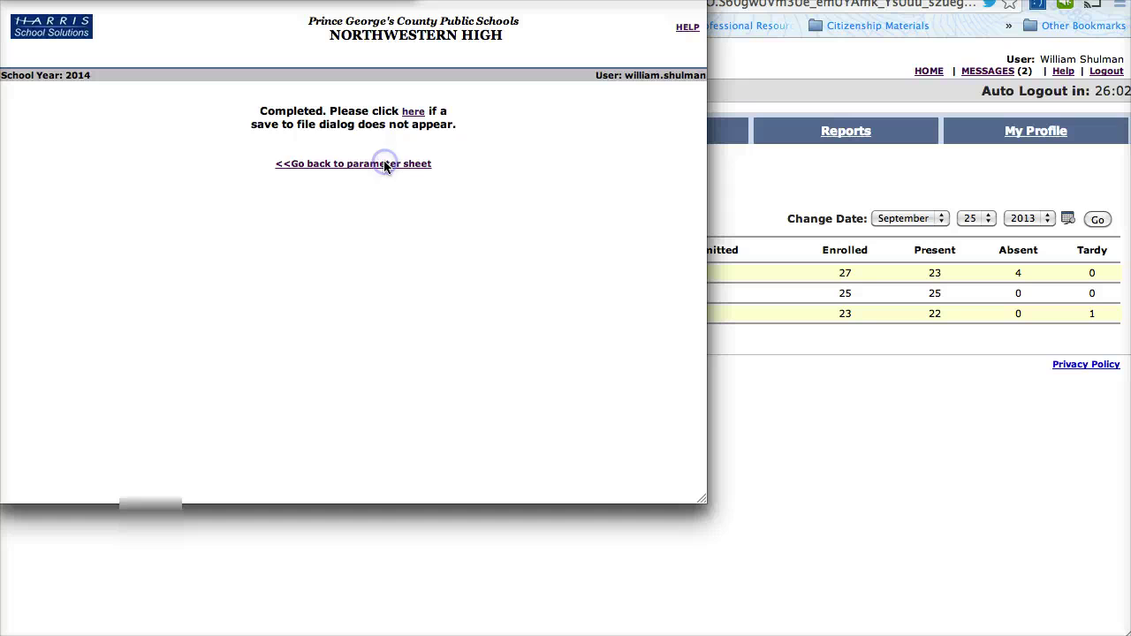
{"action": "left_click", "coordinate": [343, 163]}
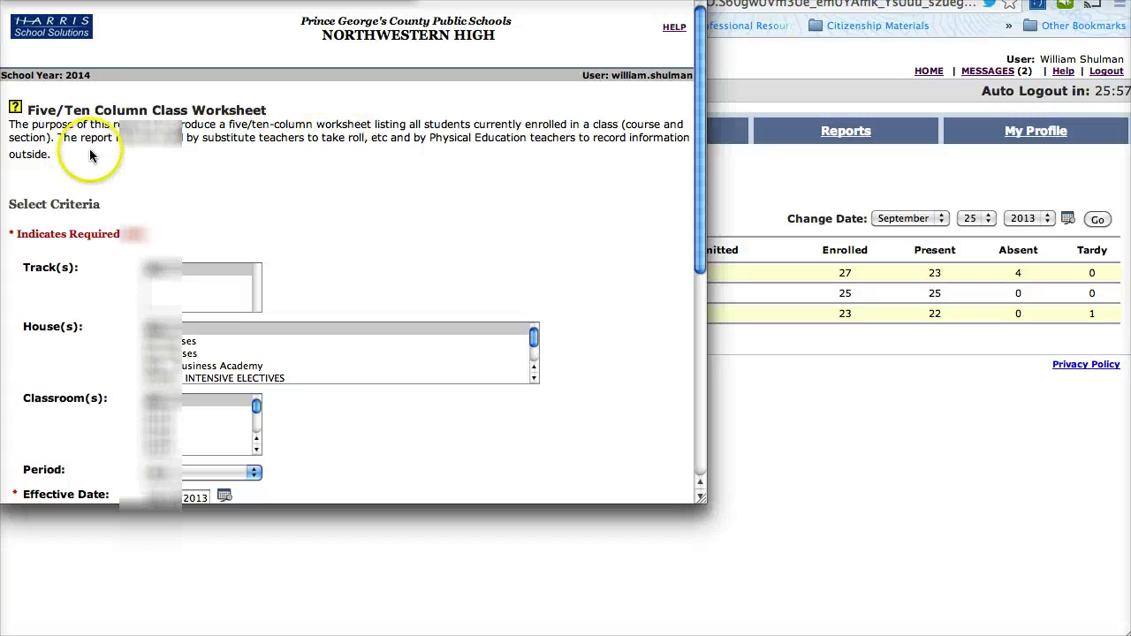
Change the worksheet's output format to CSV and generate the report again
{"action": "scroll", "coordinate": [248, 274], "scroll_direction": "down", "scroll_amount": 5}
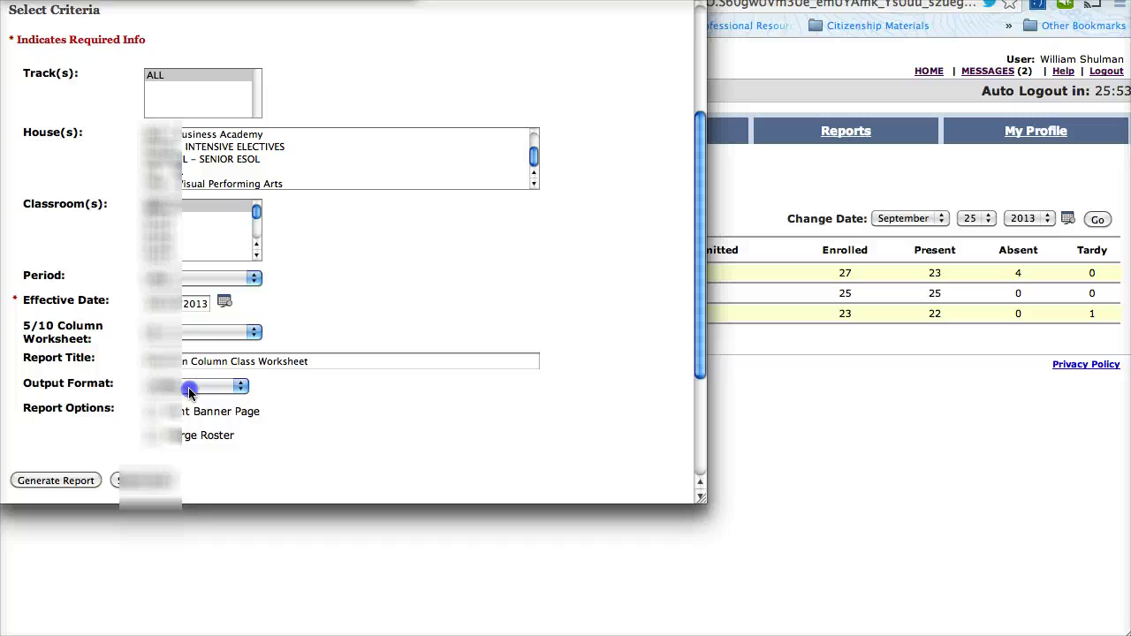
{"action": "left_click", "coordinate": [189, 393]}
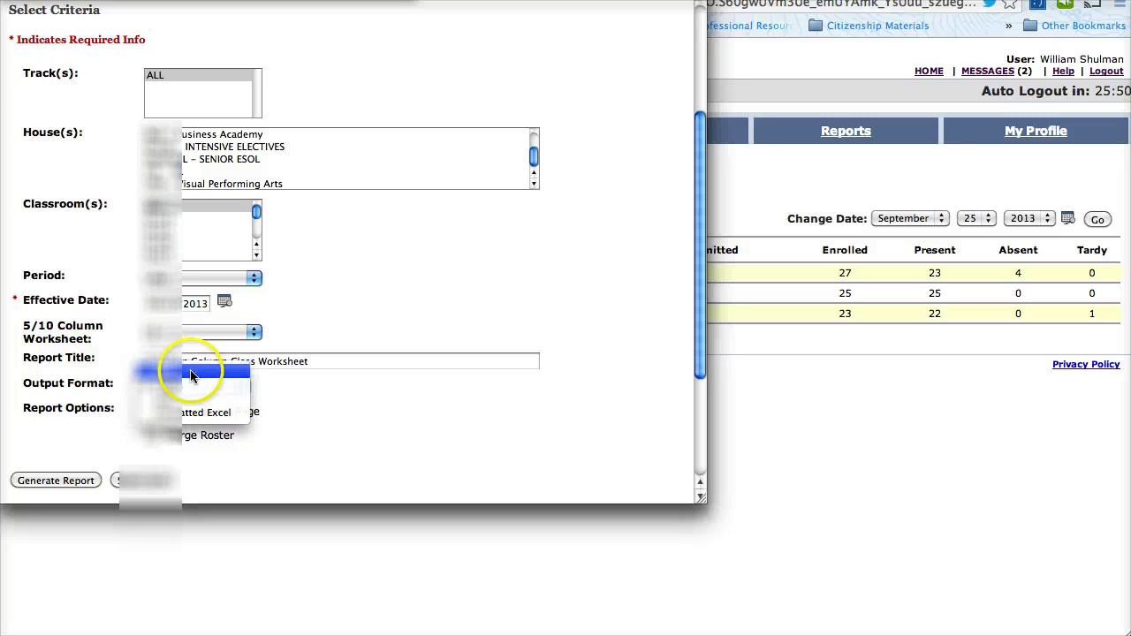
{"action": "left_click", "coordinate": [191, 400]}
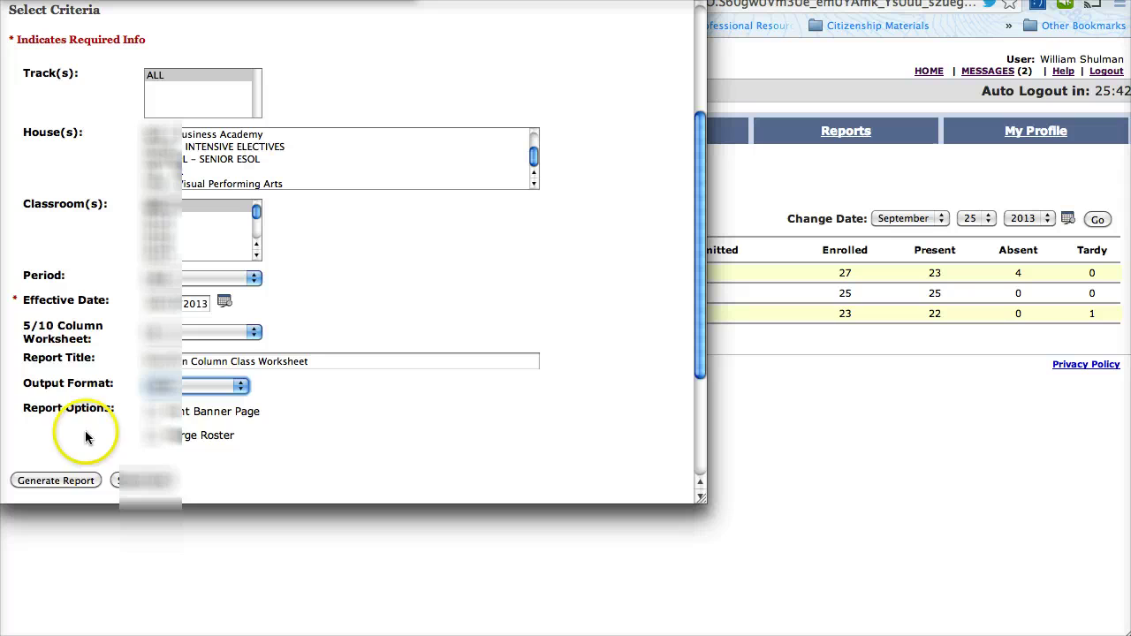
{"action": "left_click", "coordinate": [80, 480]}
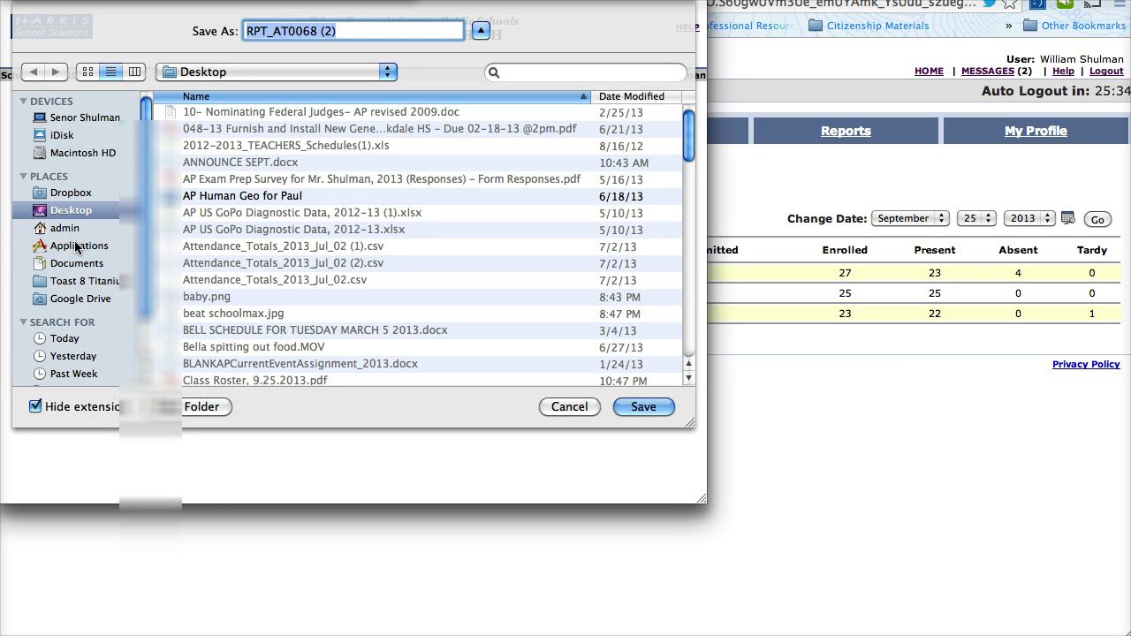
Save the CSV report to the Desktop as "Class Roster, 9.25.2013" and open it in Excel
{"action": "type", "text": "Class "}
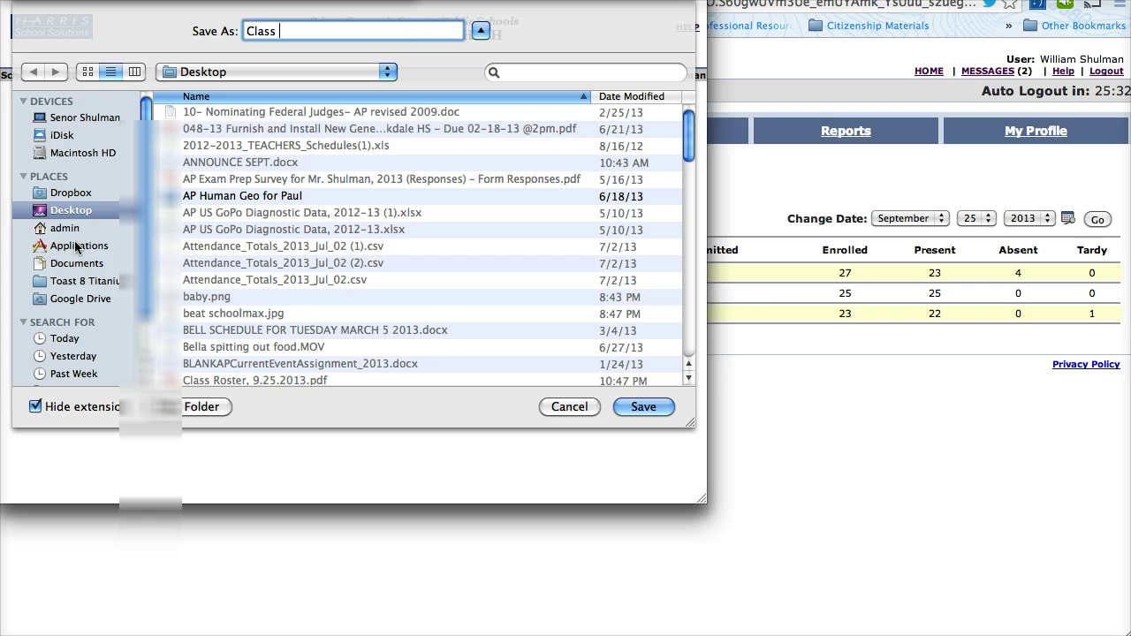
{"action": "type", "text": "Roster, 9.25.2013"}
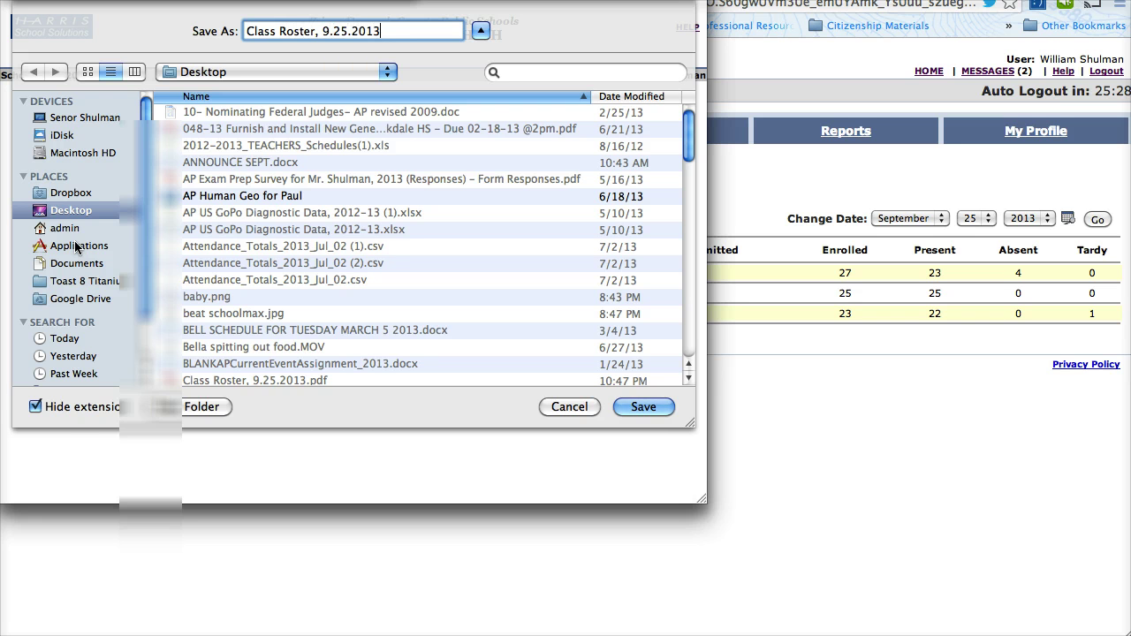
{"action": "key", "text": "Return"}
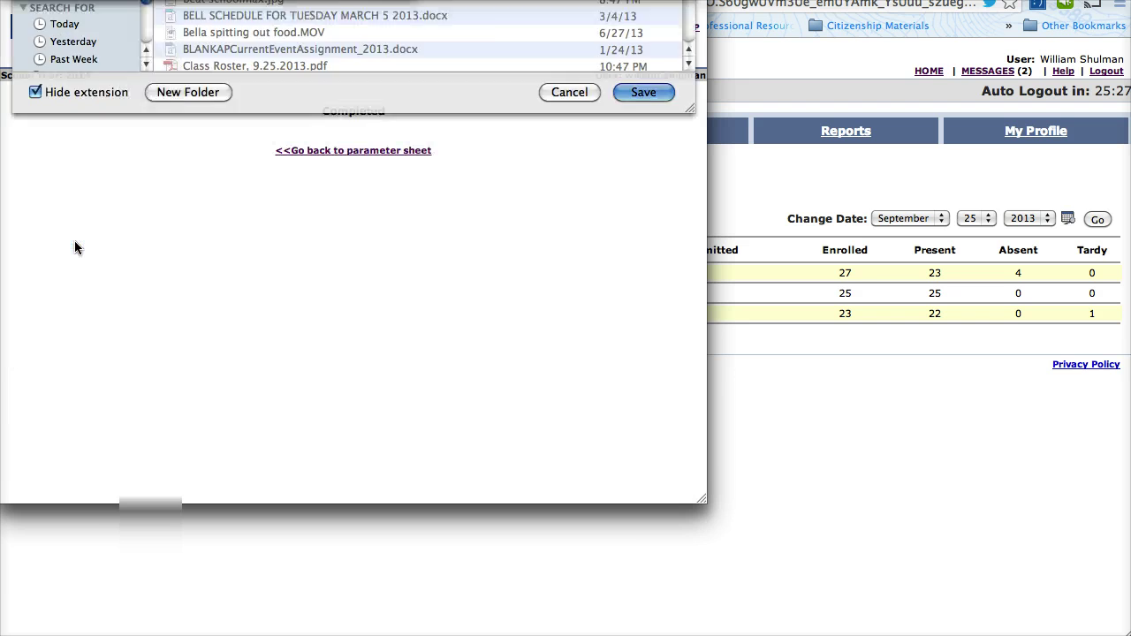
{"action": "left_click", "coordinate": [115, 295]}
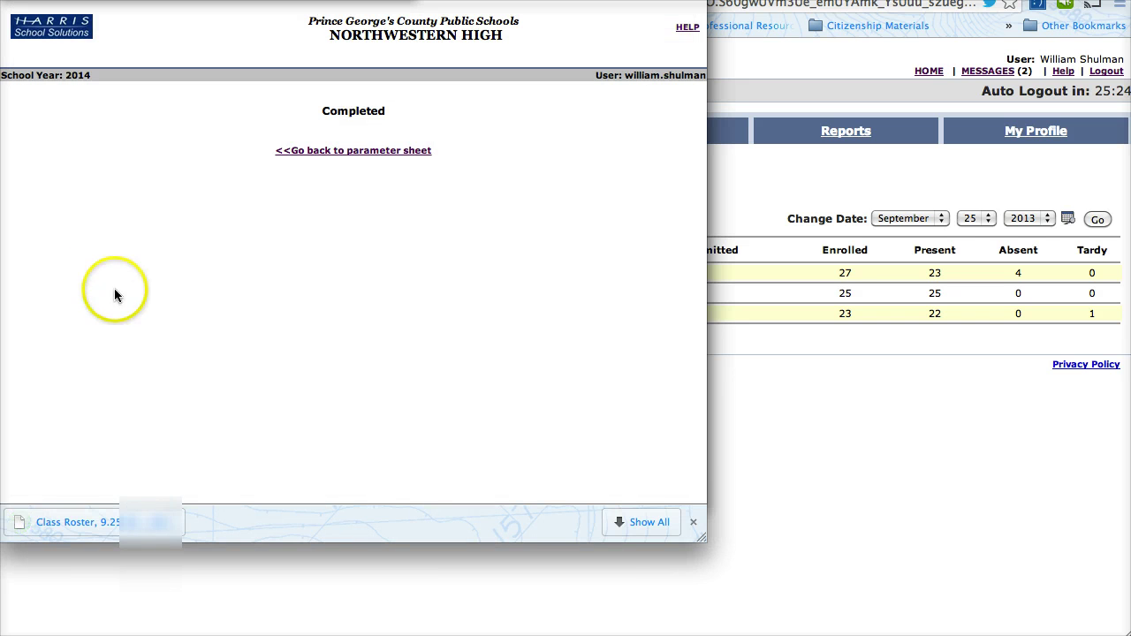
{"action": "left_click", "coordinate": [118, 522]}
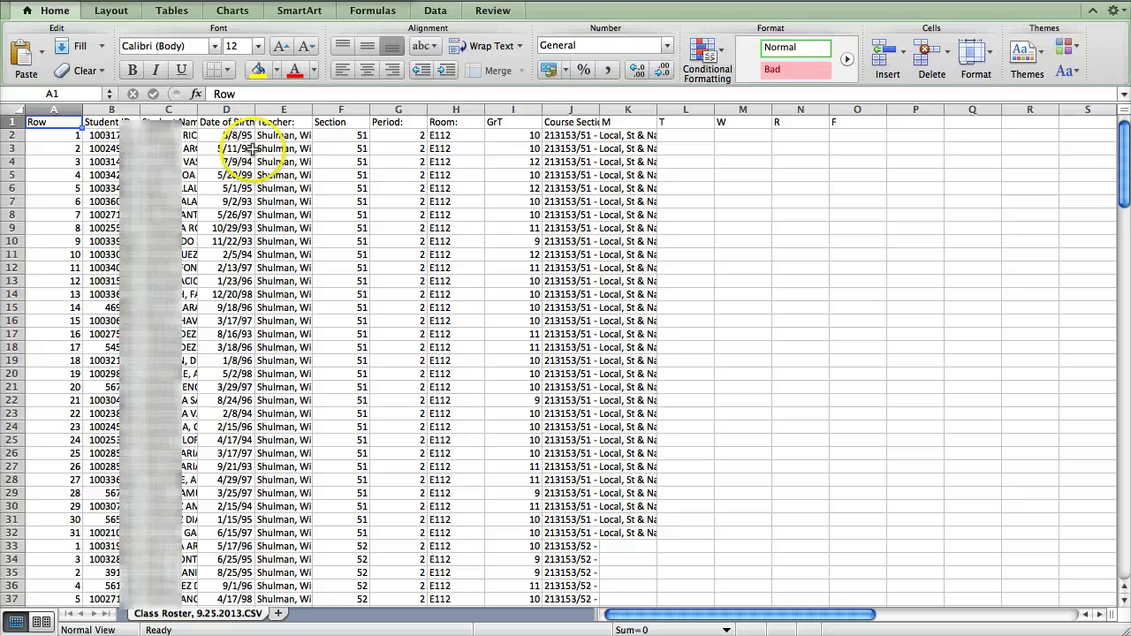
Look through the CSV roster's rows for each class section, checking the section, period and course columns
{"action": "scroll", "coordinate": [225, 263], "scroll_direction": "down", "scroll_amount": 11}
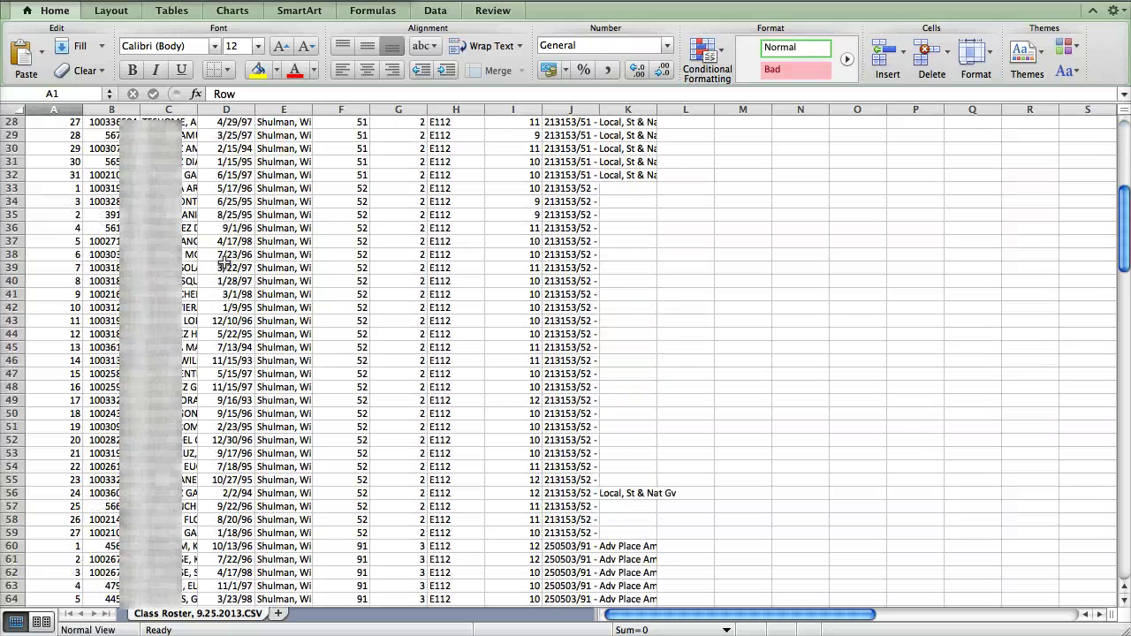
{"action": "scroll", "coordinate": [223, 263], "scroll_direction": "down", "scroll_amount": 9}
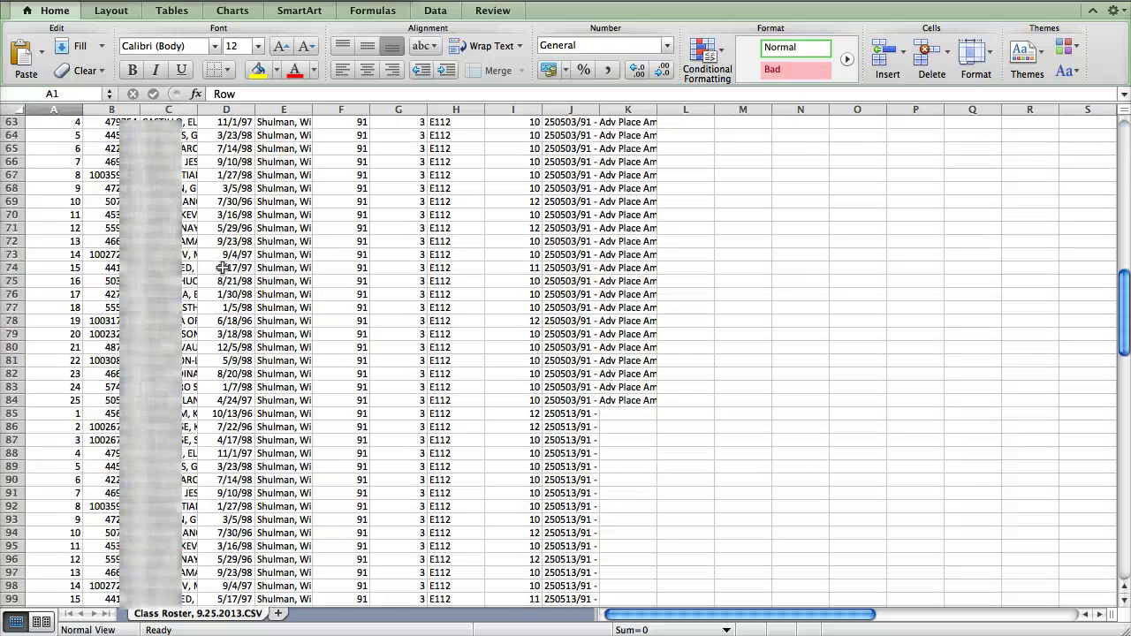
{"action": "scroll", "coordinate": [223, 268], "scroll_direction": "up", "scroll_amount": 7}
{"action": "scroll", "coordinate": [224, 267], "scroll_direction": "up", "scroll_amount": 13}
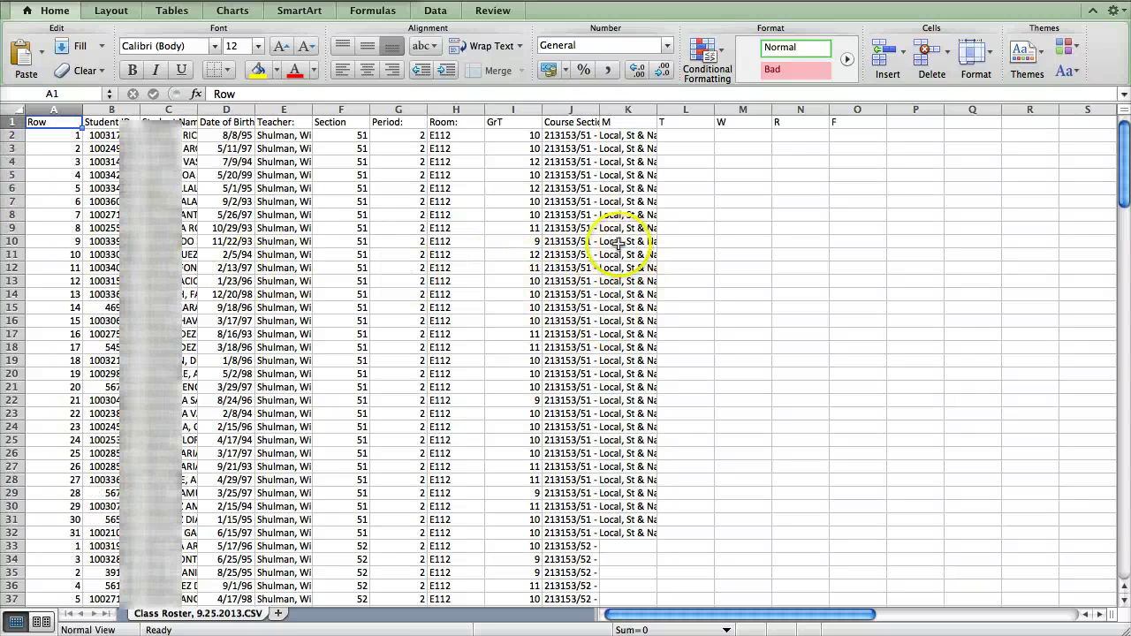
{"action": "scroll", "coordinate": [618, 243], "scroll_direction": "down", "scroll_amount": 4}
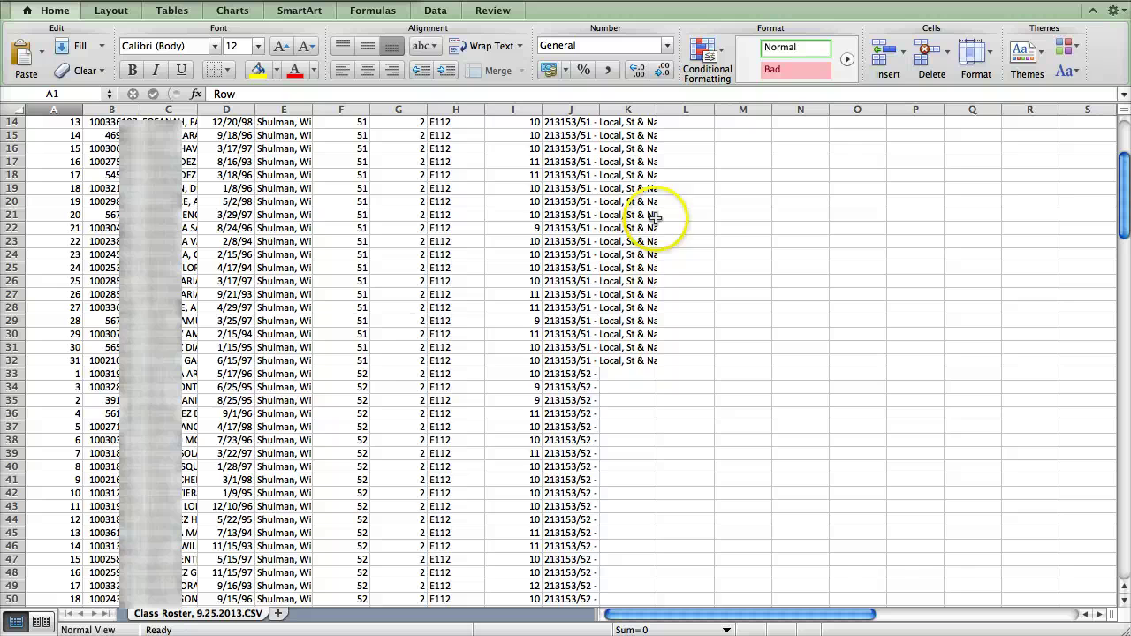
{"action": "scroll", "coordinate": [658, 265], "scroll_direction": "down", "scroll_amount": 12}
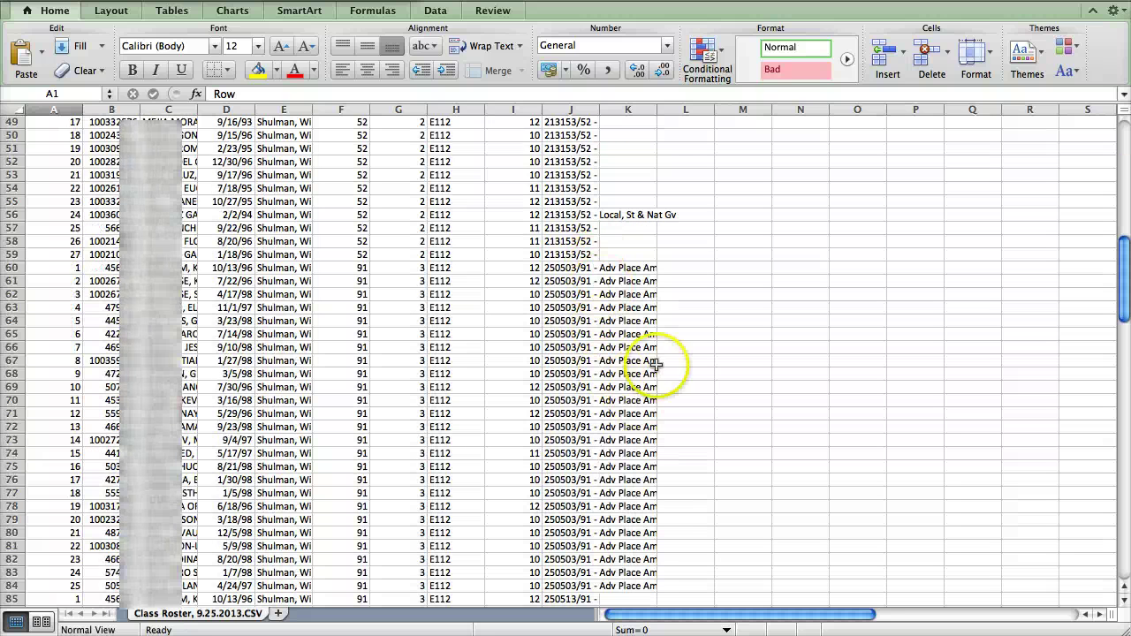
{"action": "scroll", "coordinate": [601, 397], "scroll_direction": "down", "scroll_amount": 5}
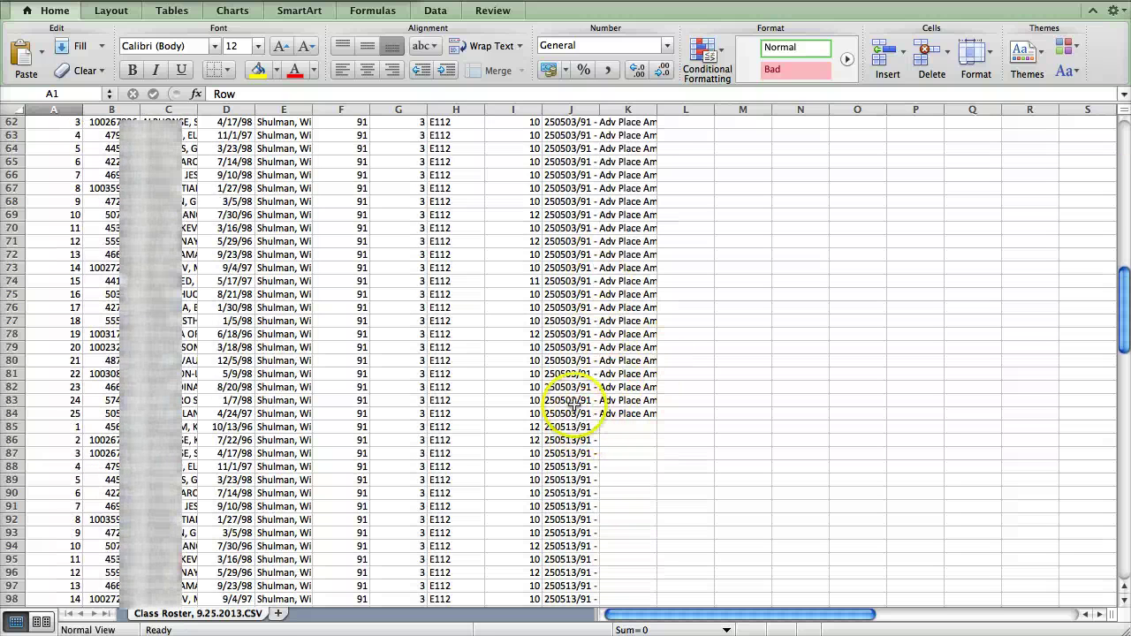
{"action": "scroll", "coordinate": [391, 455], "scroll_direction": "up", "scroll_amount": 20}
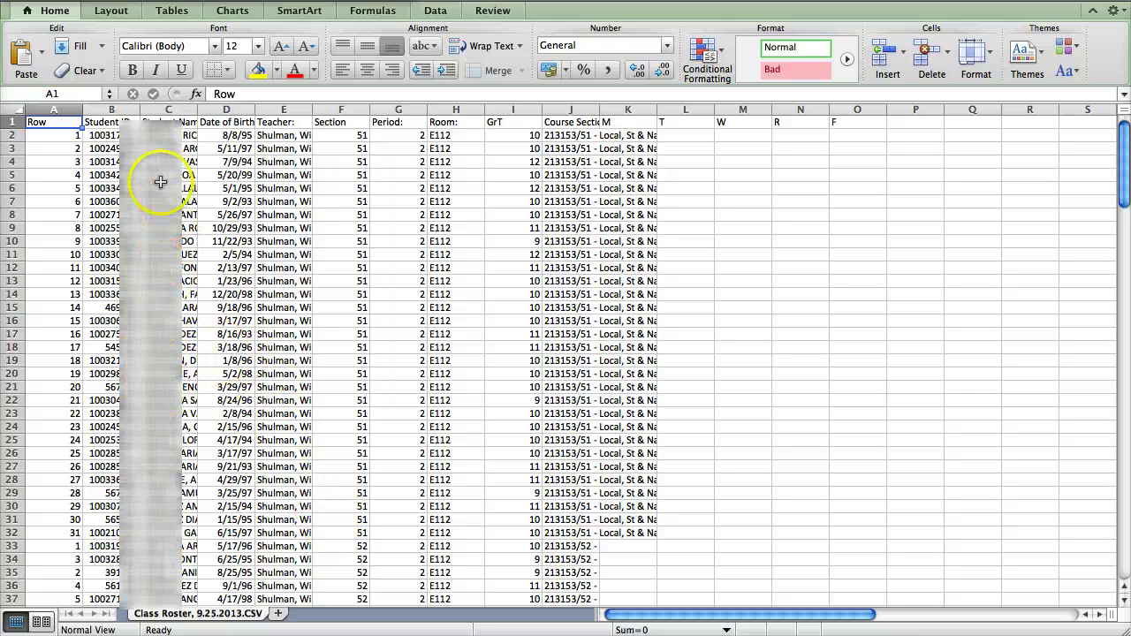
Select the student names in cells C2 to C27 of the section 51 roster
{"action": "left_click_drag", "start_coordinate": [170, 138], "coordinate": [146, 459]}
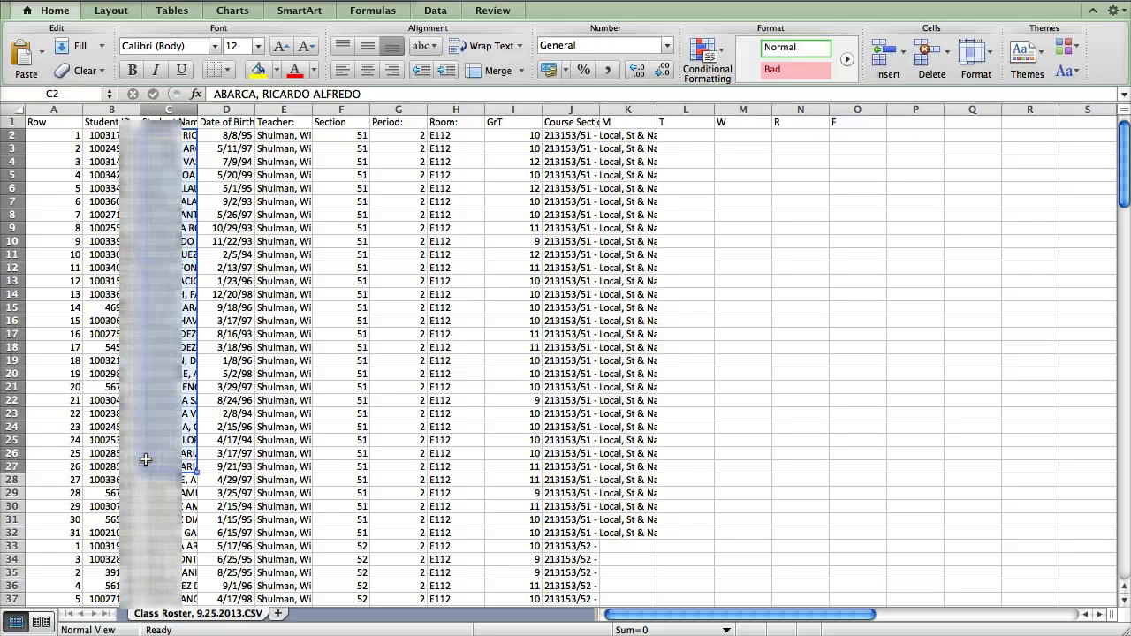